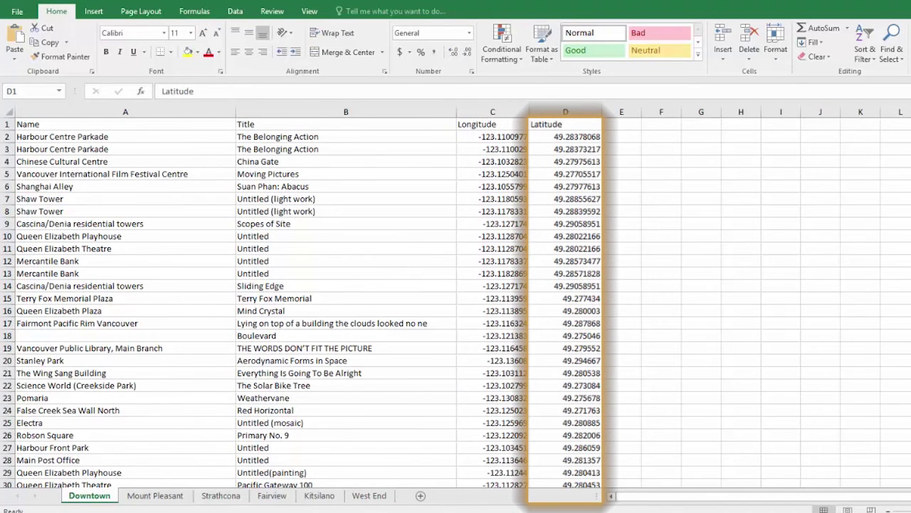
Review the Mount Pleasant, Strathcona, Fairview, Kitsilano and West End public art sheets in turn.
{"action": "left_click", "coordinate": [154, 494]}
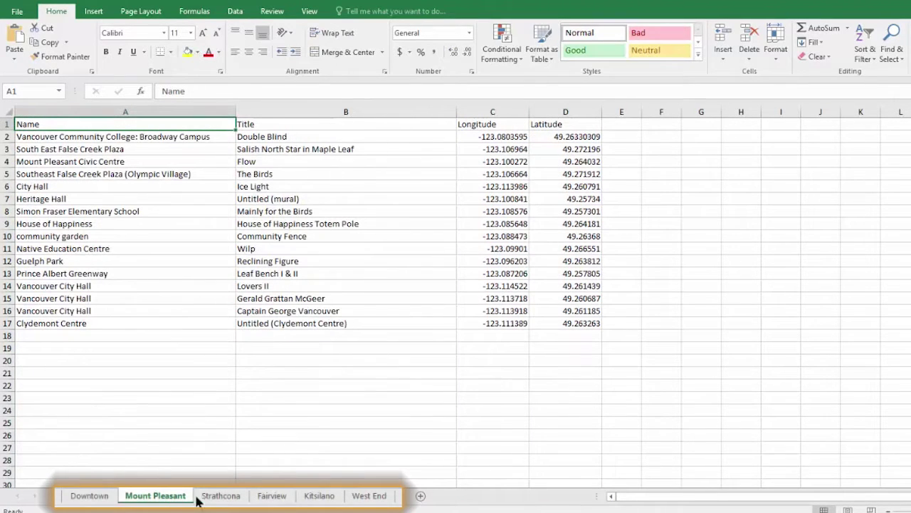
{"action": "left_click", "coordinate": [218, 497]}
{"action": "left_click", "coordinate": [269, 496]}
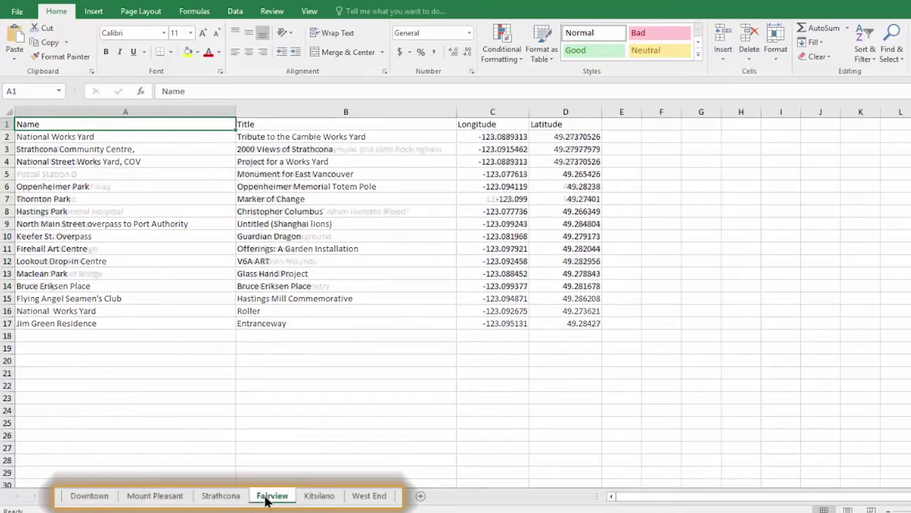
{"action": "left_click", "coordinate": [315, 497]}
{"action": "left_click", "coordinate": [363, 497]}
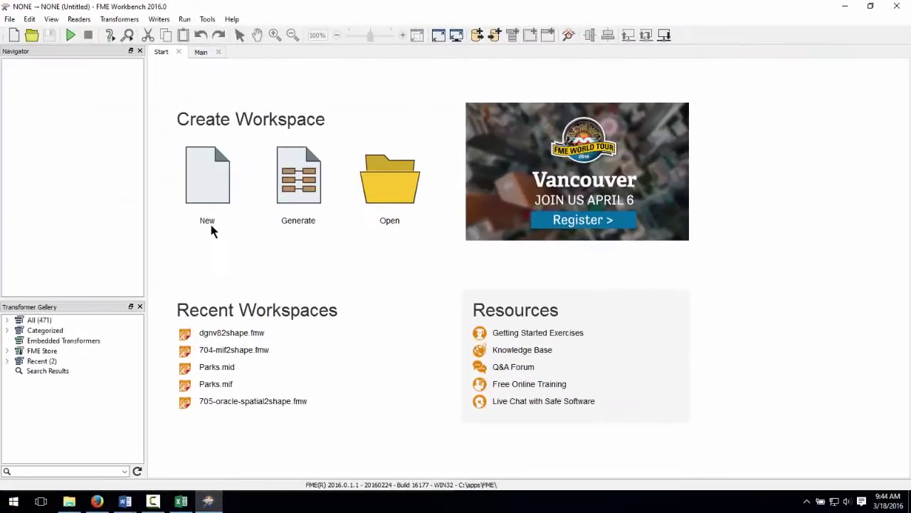
Start a blank workspace and drag 702-PublicArt.xlsx from File Explorer onto the canvas as an Excel reader.
{"action": "left_click", "coordinate": [207, 222]}
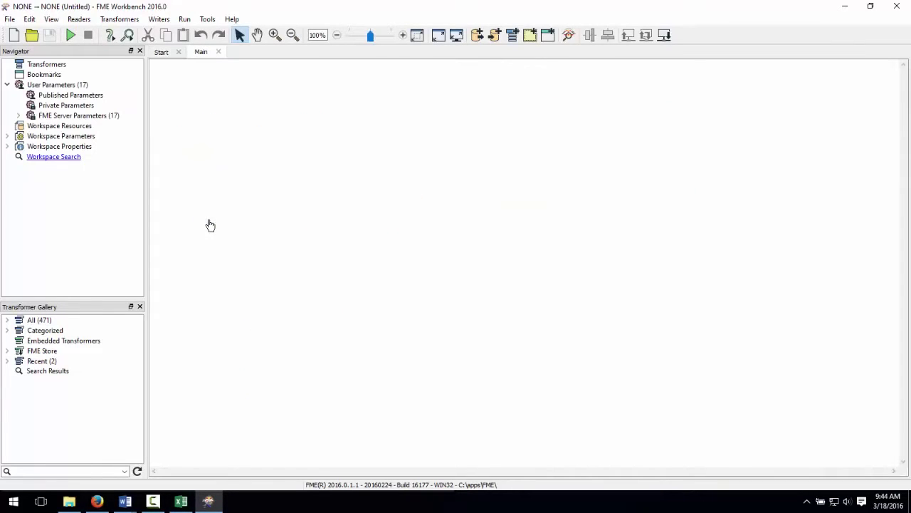
{"action": "left_click", "coordinate": [69, 501]}
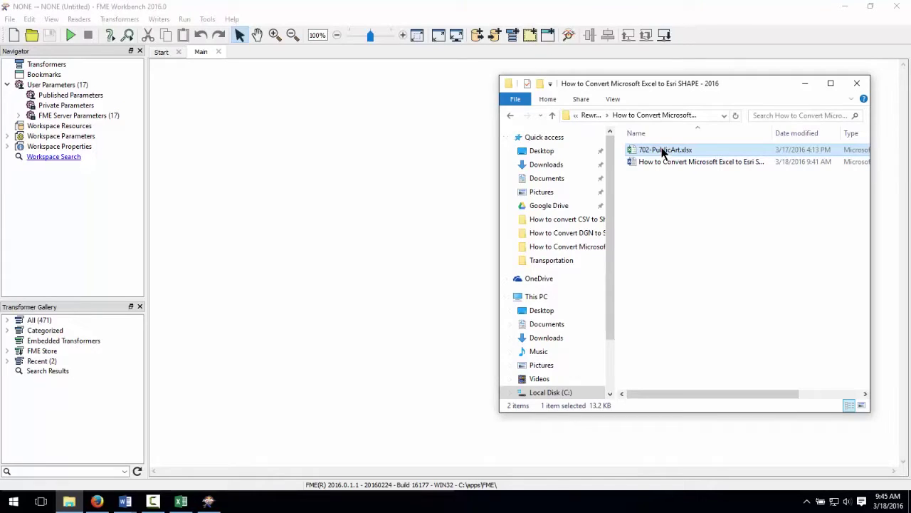
{"action": "left_click_drag", "start_coordinate": [662, 152], "coordinate": [372, 184]}
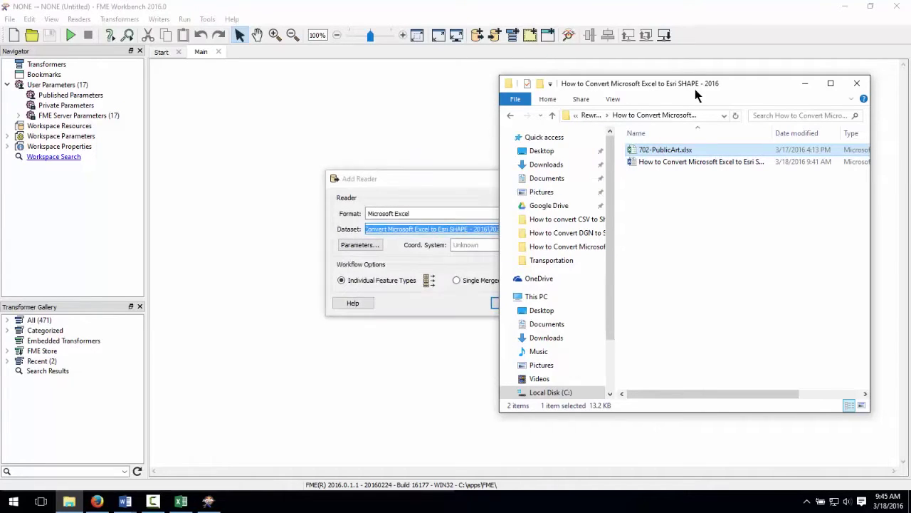
{"action": "left_click", "coordinate": [806, 85]}
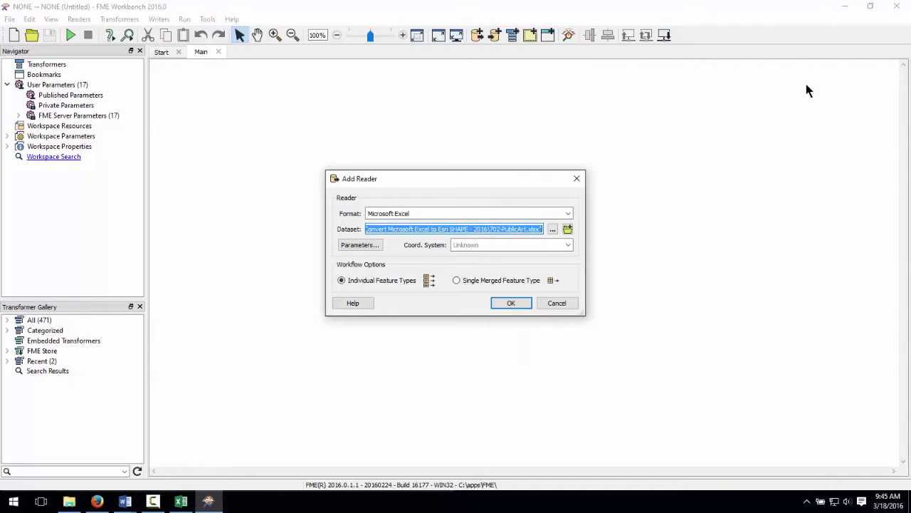
{"action": "left_click", "coordinate": [360, 243]}
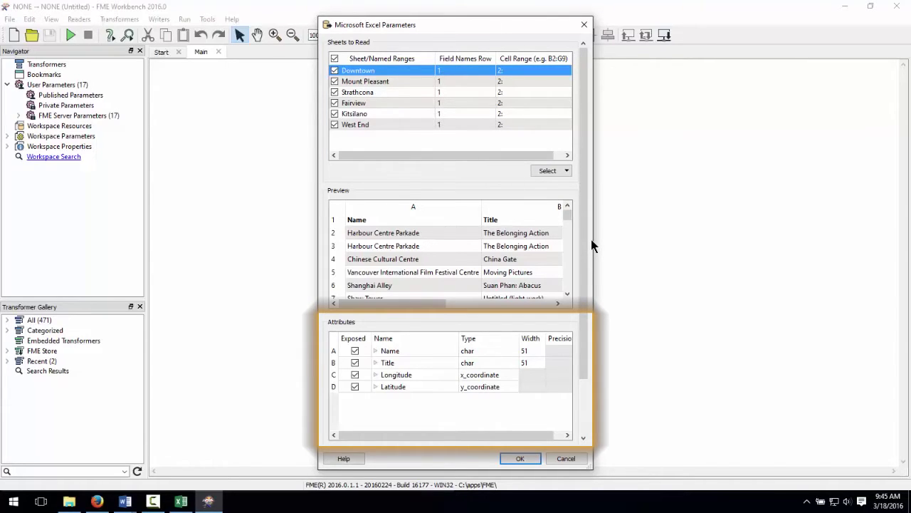
{"action": "left_click", "coordinate": [507, 373]}
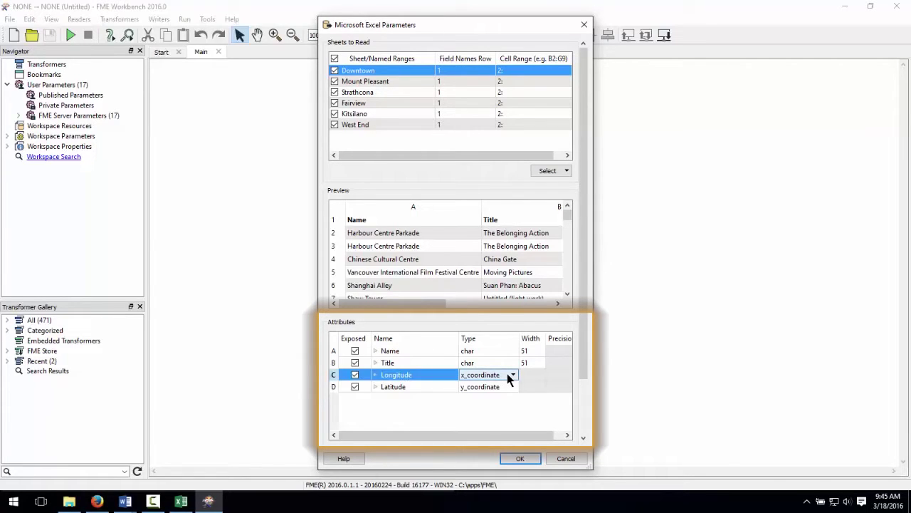
{"action": "left_click", "coordinate": [507, 385]}
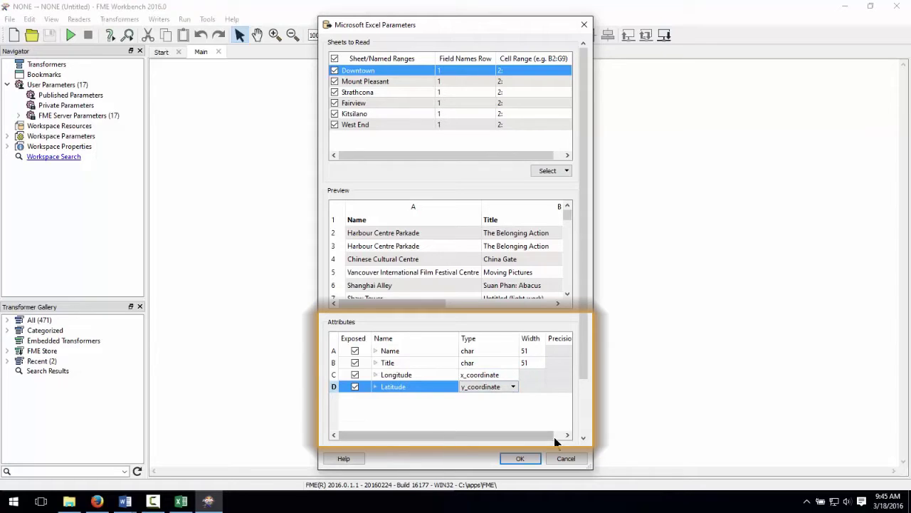
{"action": "left_click", "coordinate": [519, 458]}
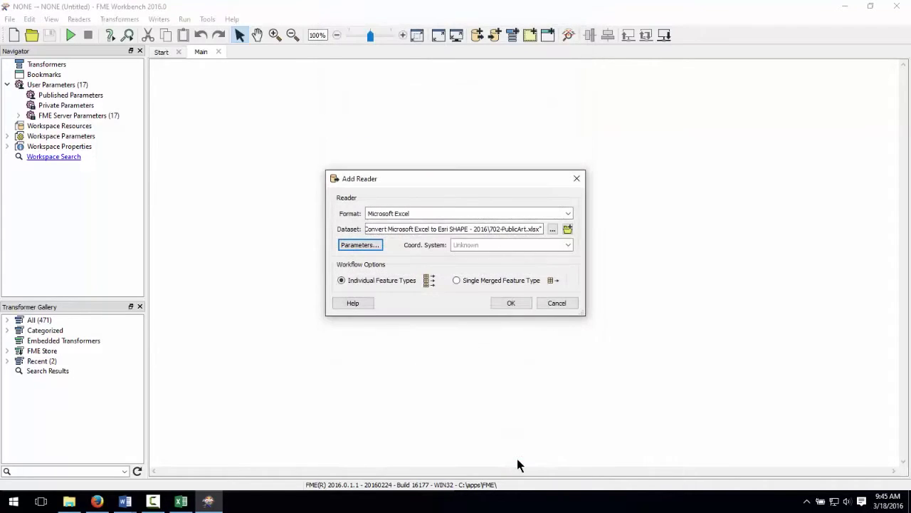
{"action": "left_click", "coordinate": [517, 301]}
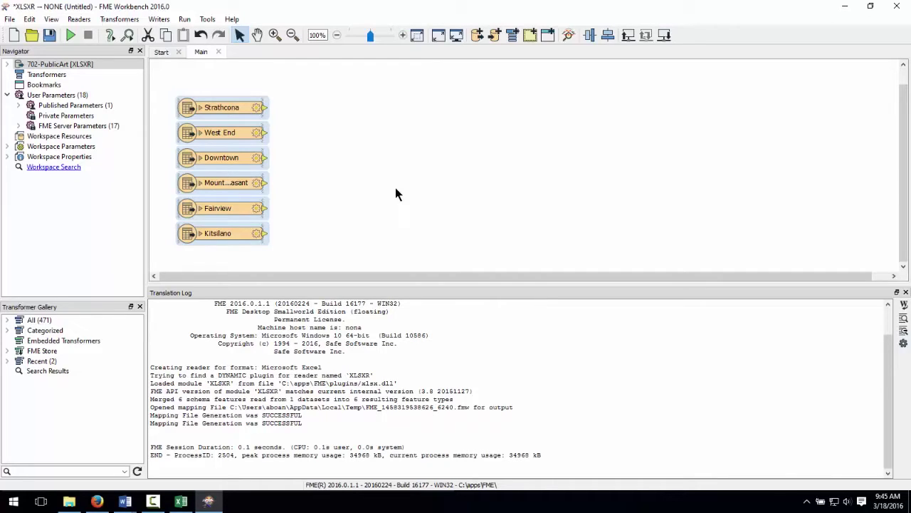
Select the Strathcona feature type and inspect its features in the data viewer.
{"action": "left_click", "coordinate": [248, 112]}
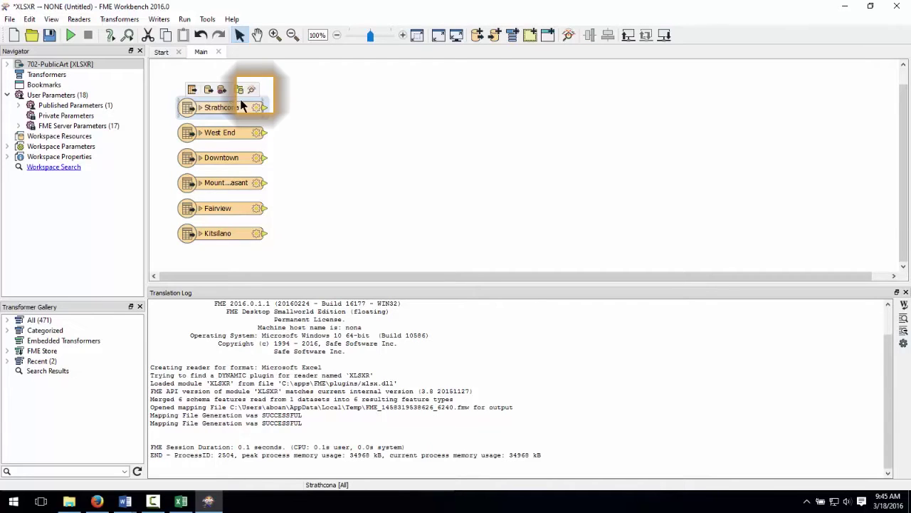
{"action": "left_click", "coordinate": [251, 91]}
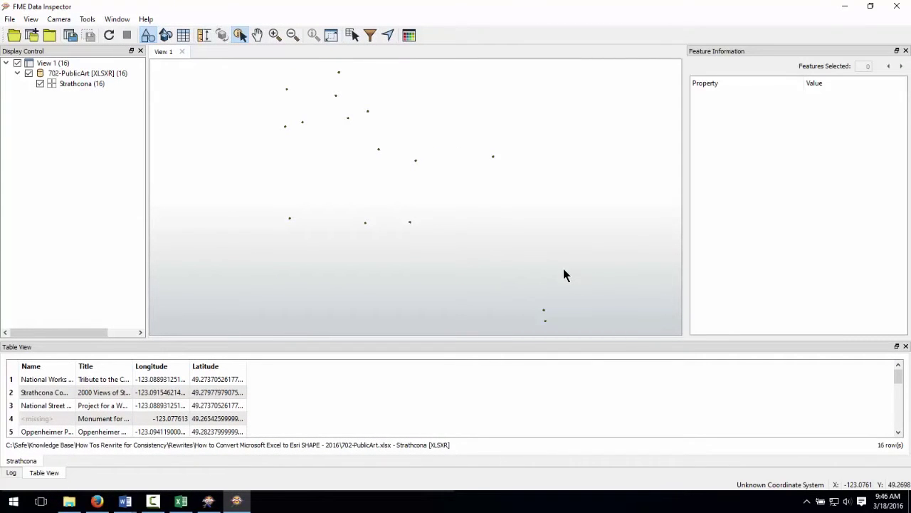
Search the Strathcona attribute table in Data Inspector.
{"action": "key", "text": "ctrl+f"}
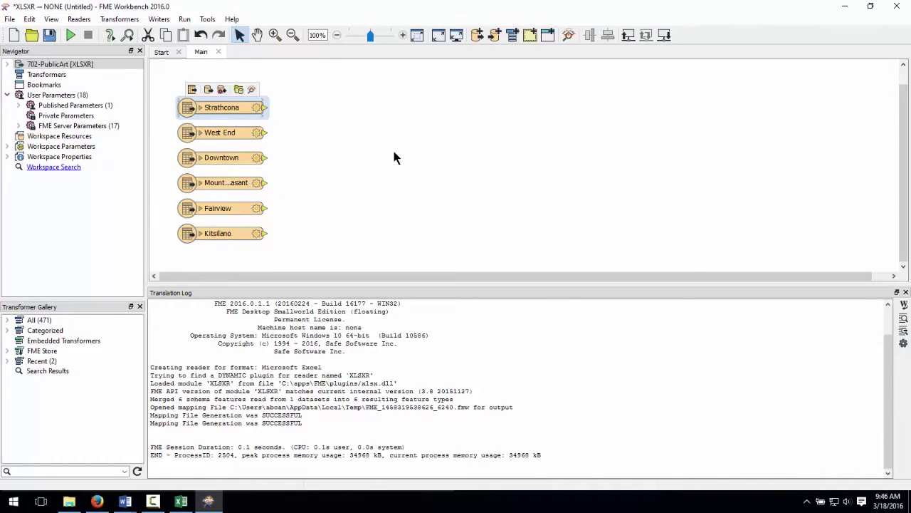
Add an Esri Shapefile writer saving to the FMEData2016 Output folder.
{"action": "left_click", "coordinate": [160, 20]}
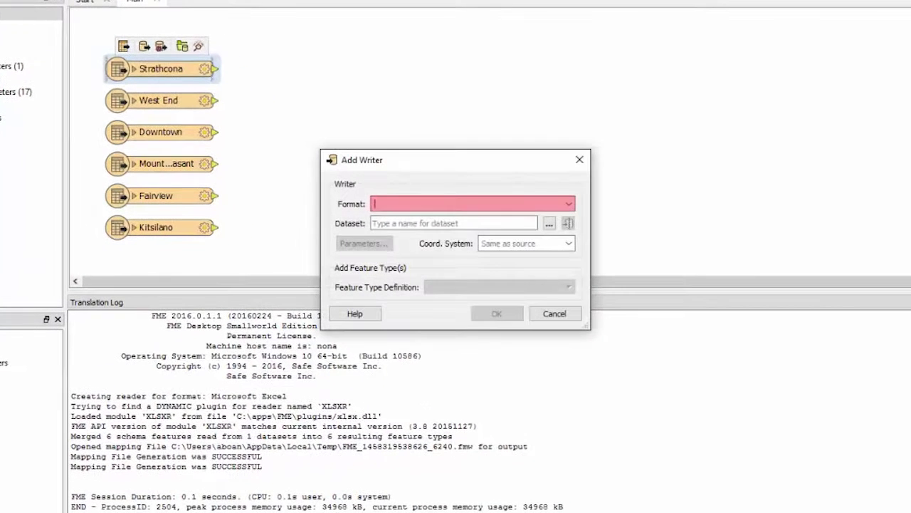
{"action": "type", "text": "ESRI shape"}
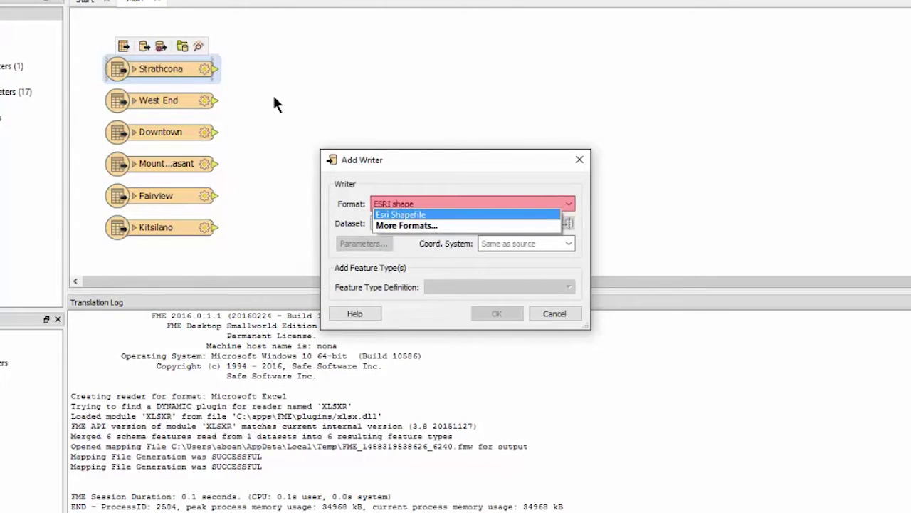
{"action": "left_click", "coordinate": [402, 215]}
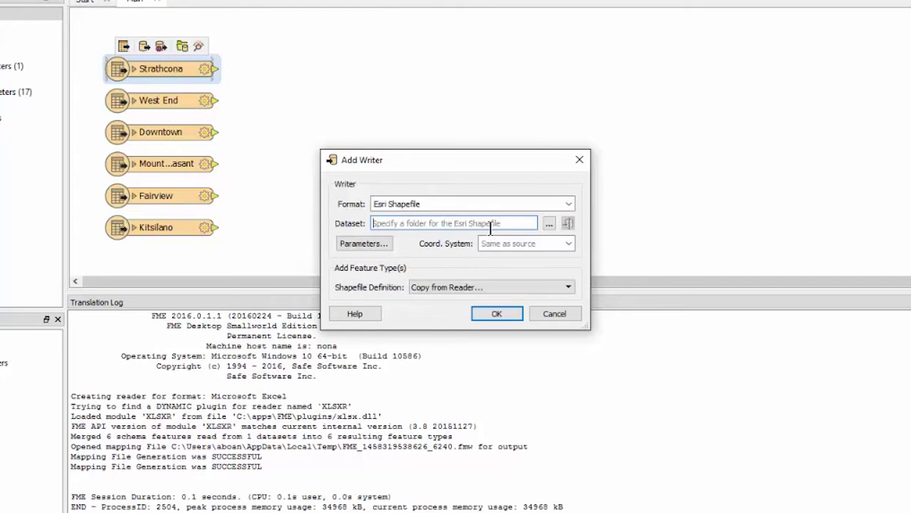
{"action": "left_click", "coordinate": [549, 223]}
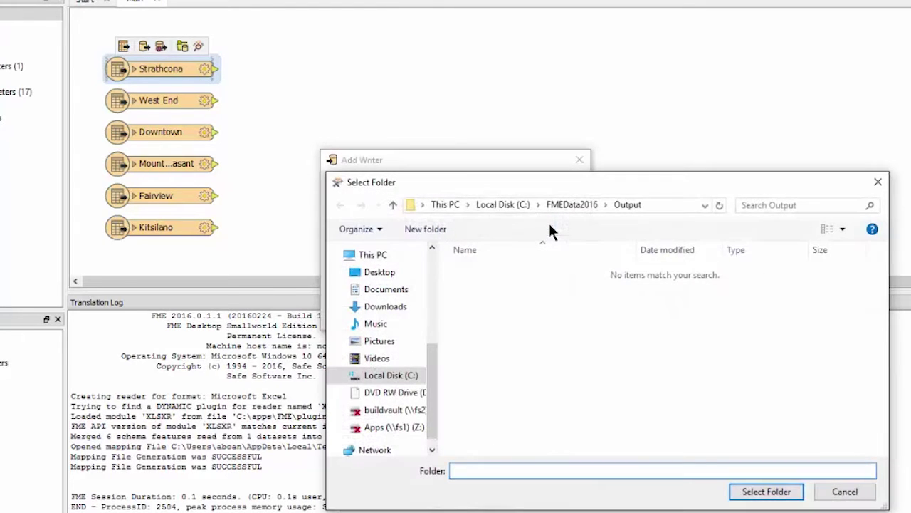
{"action": "left_click", "coordinate": [559, 203]}
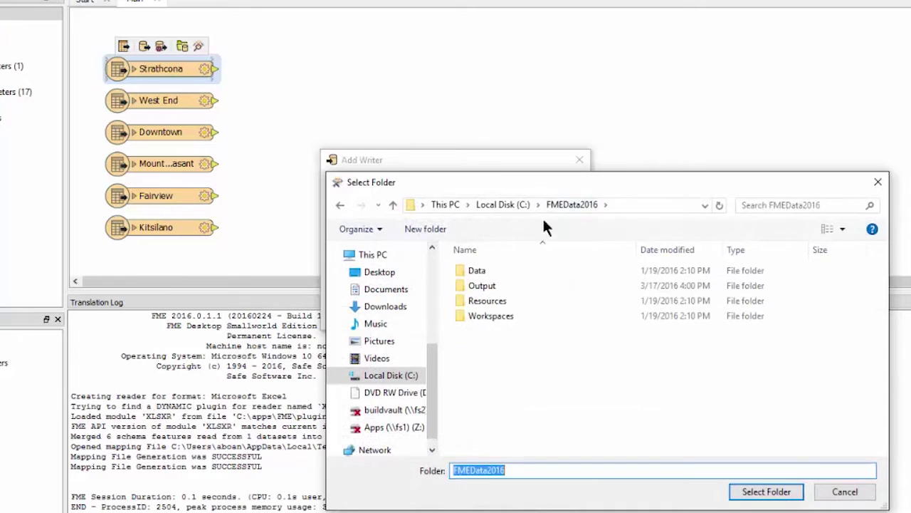
{"action": "left_click", "coordinate": [488, 285]}
{"action": "left_click", "coordinate": [767, 492]}
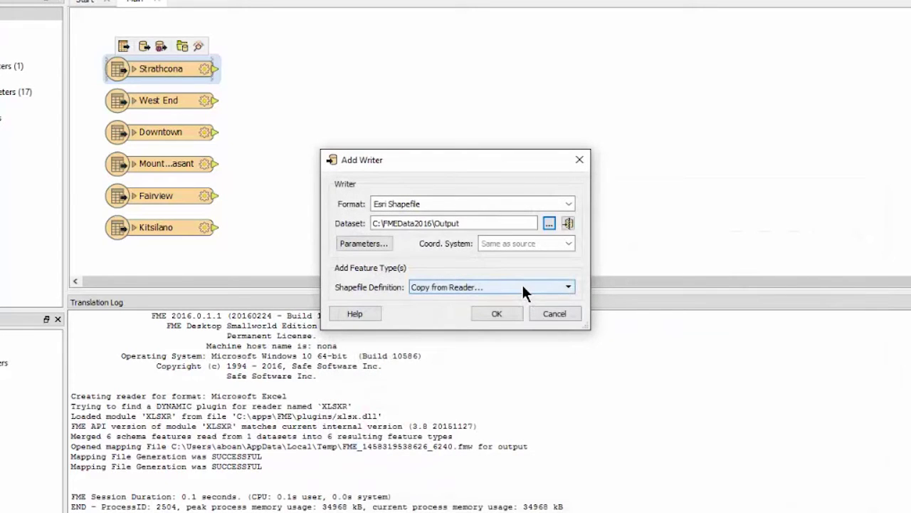
Use Fairview as the only feature type that the shapefile output copies its schema from.
{"action": "left_click", "coordinate": [497, 315]}
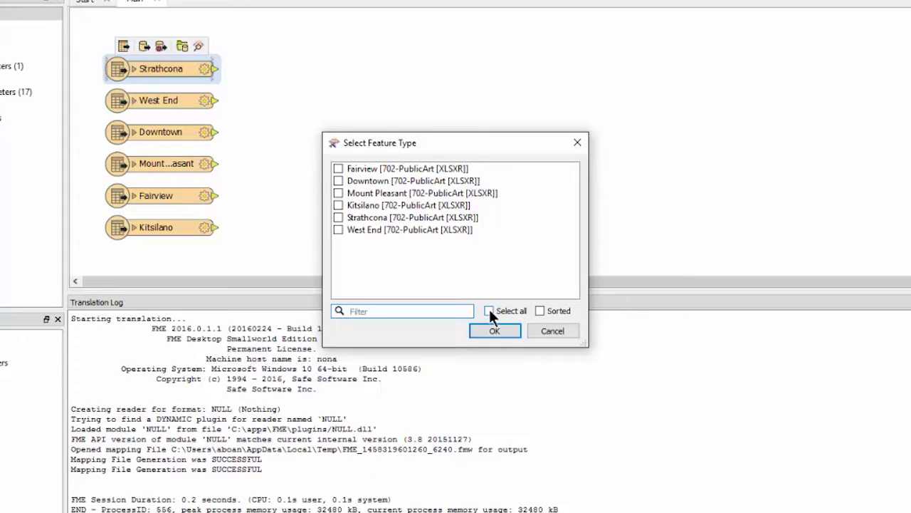
{"action": "left_click", "coordinate": [337, 168]}
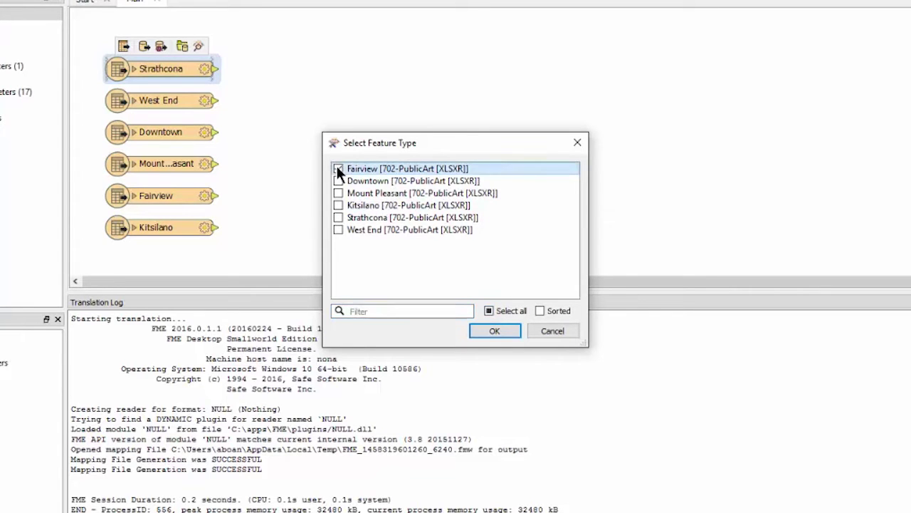
{"action": "left_click", "coordinate": [493, 335]}
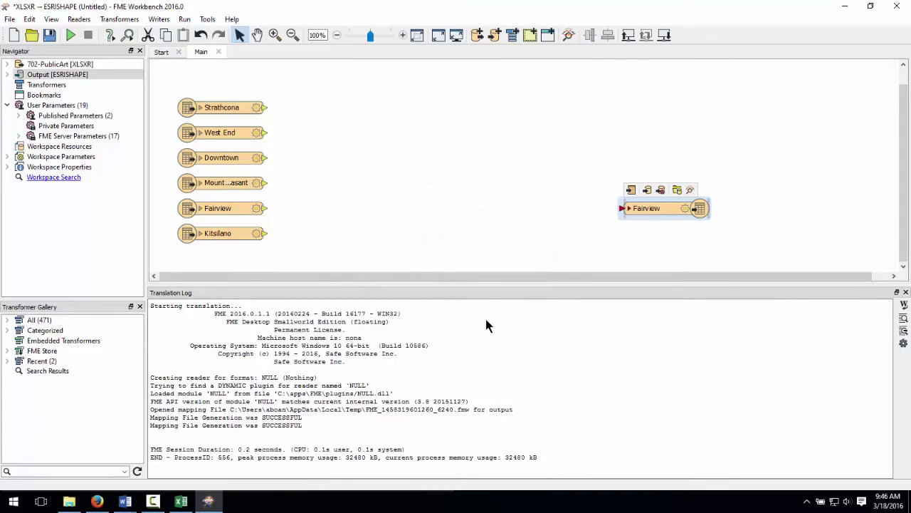
Rename the output to PublicArt with shape_point geometry and connect Strathcona to it.
{"action": "left_click", "coordinate": [629, 209]}
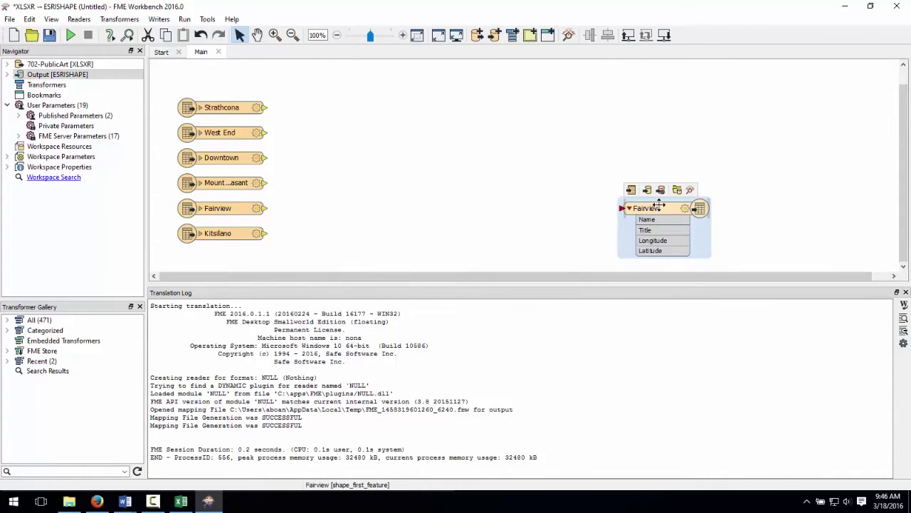
{"action": "left_click_drag", "start_coordinate": [660, 192], "coordinate": [660, 138]}
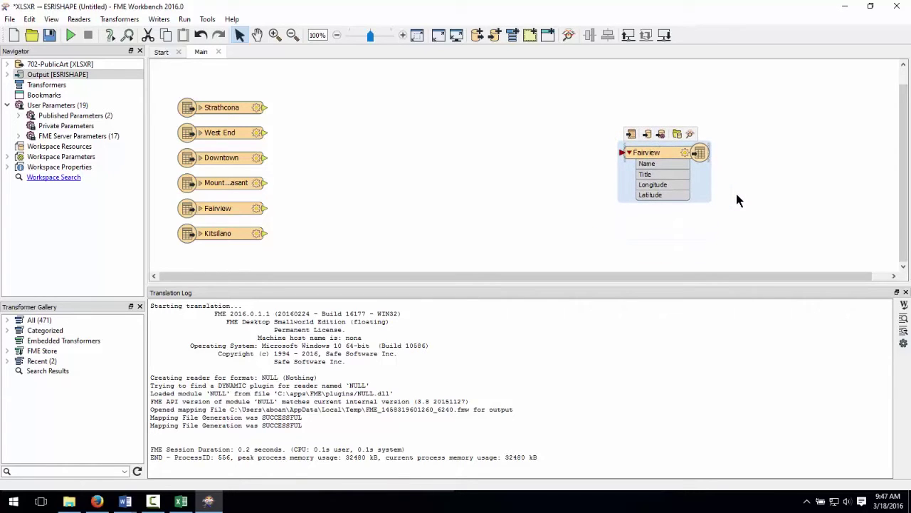
{"action": "double_click", "coordinate": [678, 153]}
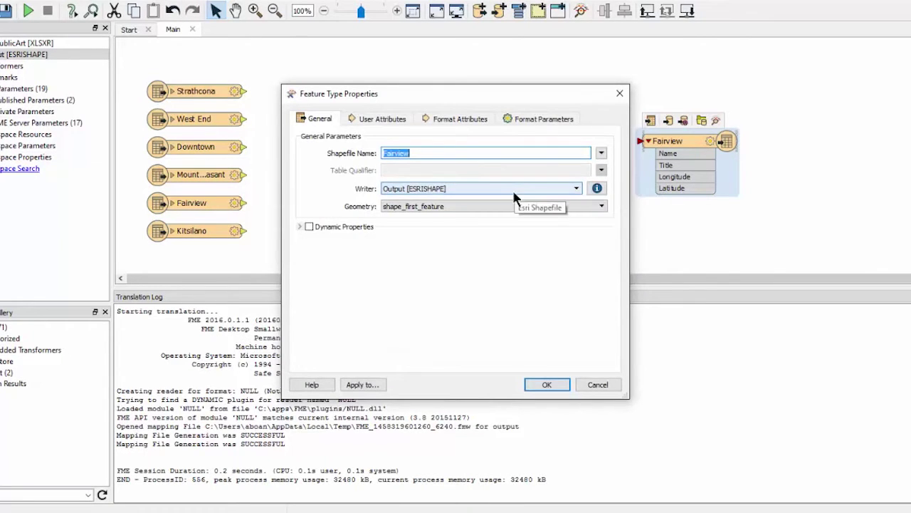
{"action": "type", "text": "Public"}
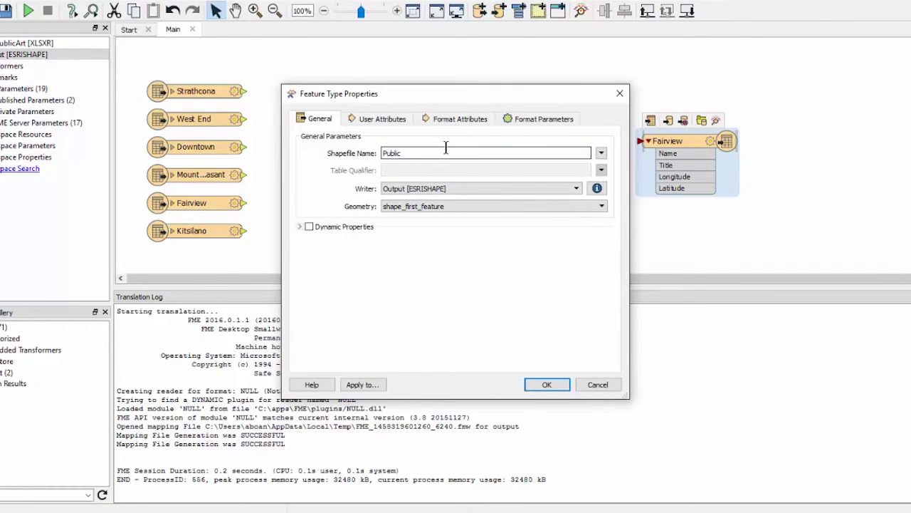
{"action": "type", "text": "Art"}
{"action": "left_click", "coordinate": [600, 207]}
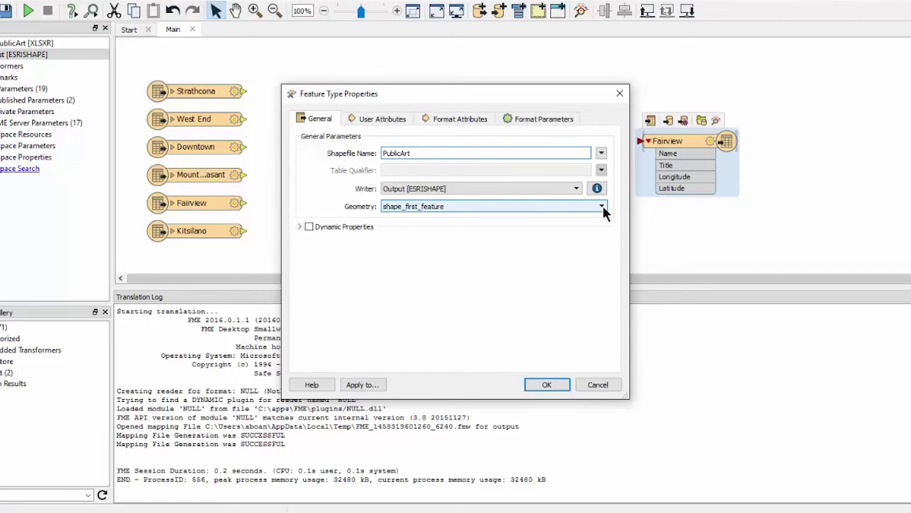
{"action": "left_click", "coordinate": [603, 207]}
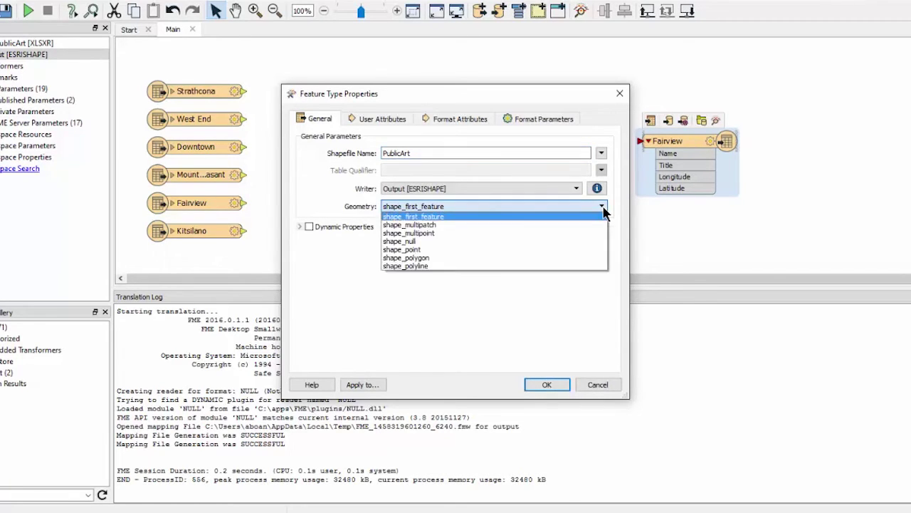
{"action": "left_click", "coordinate": [563, 249]}
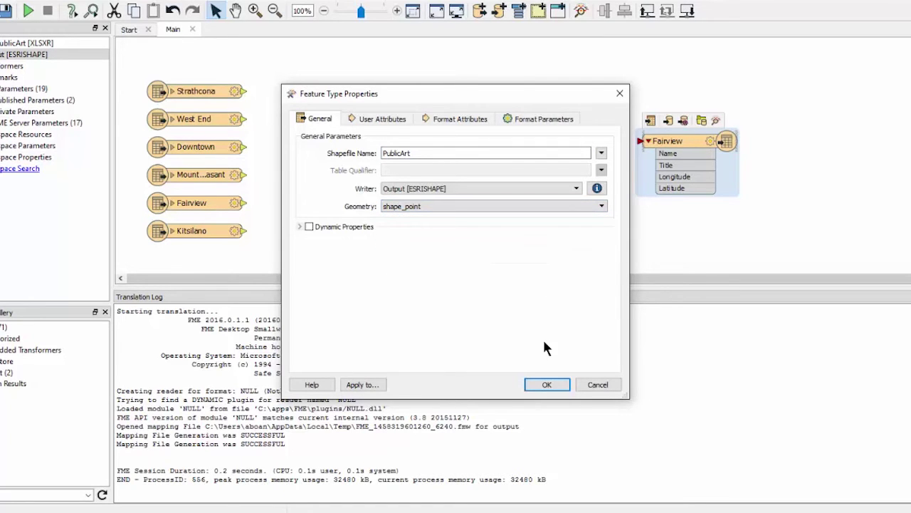
{"action": "left_click", "coordinate": [545, 385]}
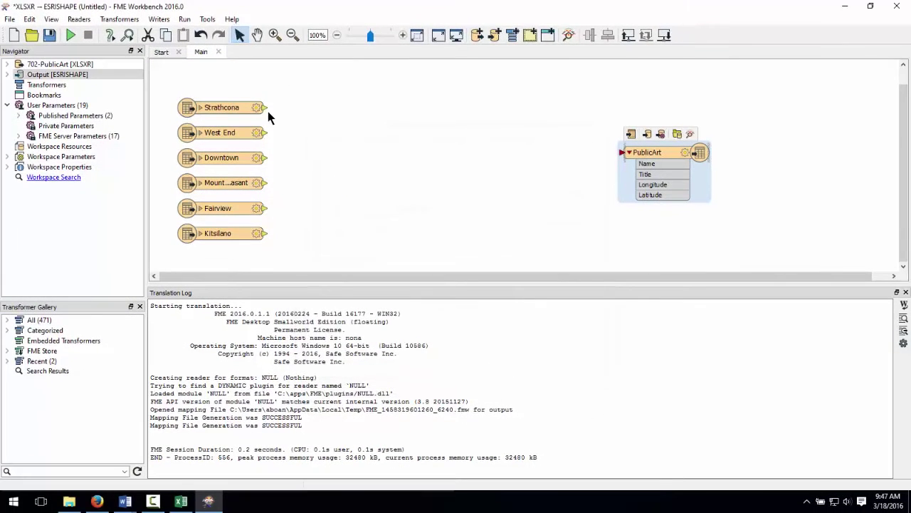
{"action": "left_click", "coordinate": [267, 112]}
Connect West End, Downtown, Mount Pleasant, Fairview and Kitsilano to the PublicArt input port.
{"action": "left_click", "coordinate": [264, 135]}
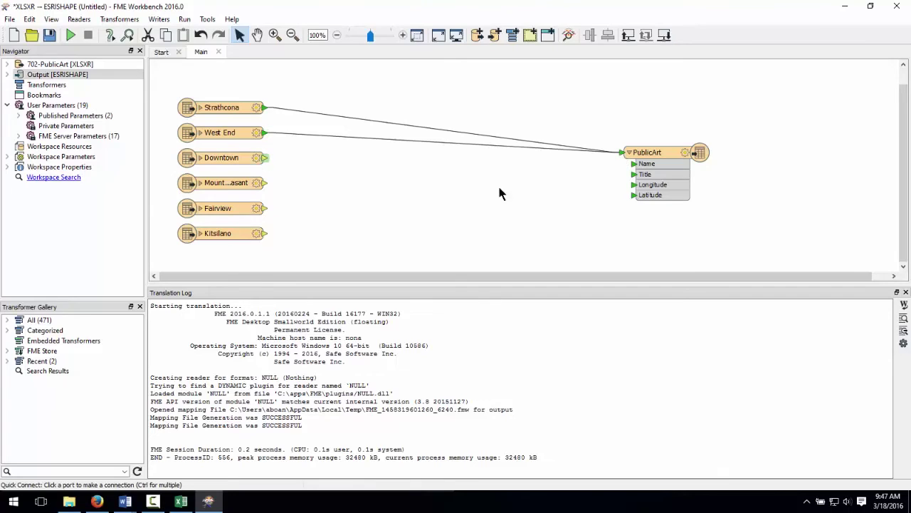
{"action": "left_click", "coordinate": [264, 157]}
{"action": "left_click", "coordinate": [264, 183]}
{"action": "left_click", "coordinate": [264, 208]}
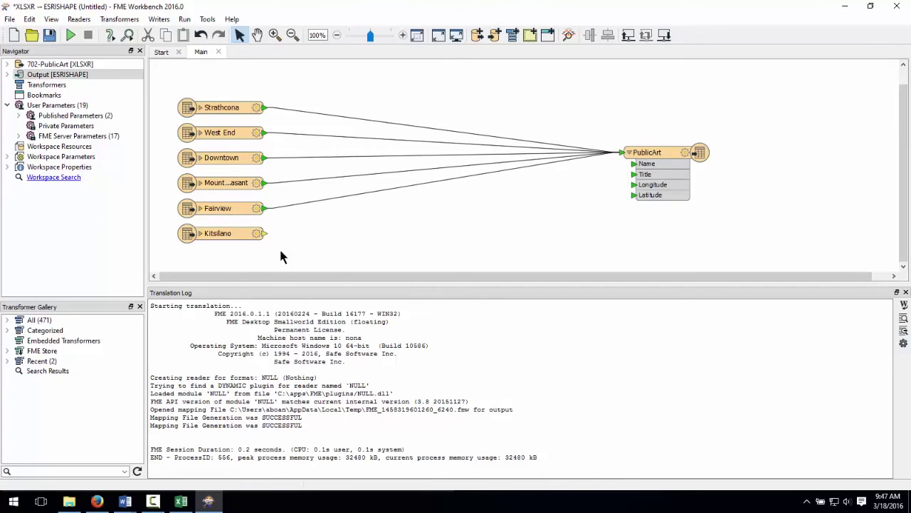
{"action": "left_click", "coordinate": [264, 233]}
{"action": "left_click", "coordinate": [621, 152]}
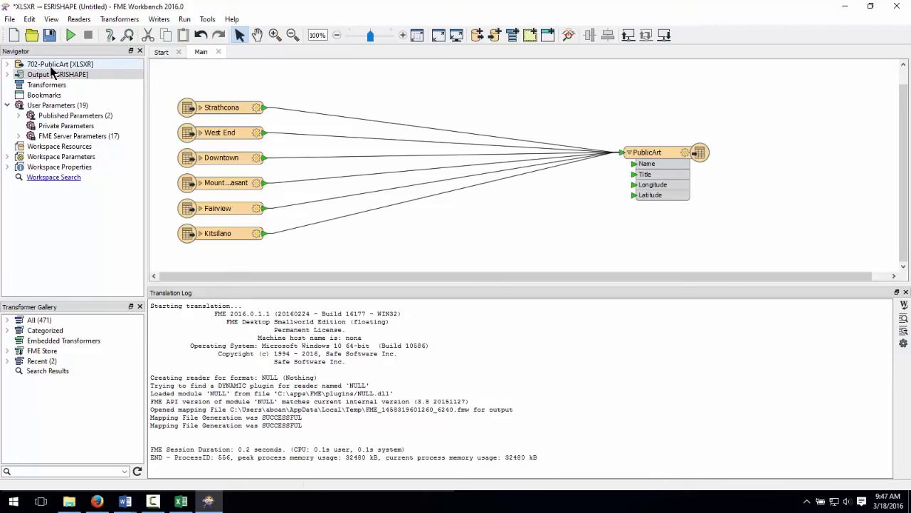
Set the Output [ESRISHAPE] Coordinate System parameter to LL84 in the Navigator.
{"action": "left_click", "coordinate": [8, 74]}
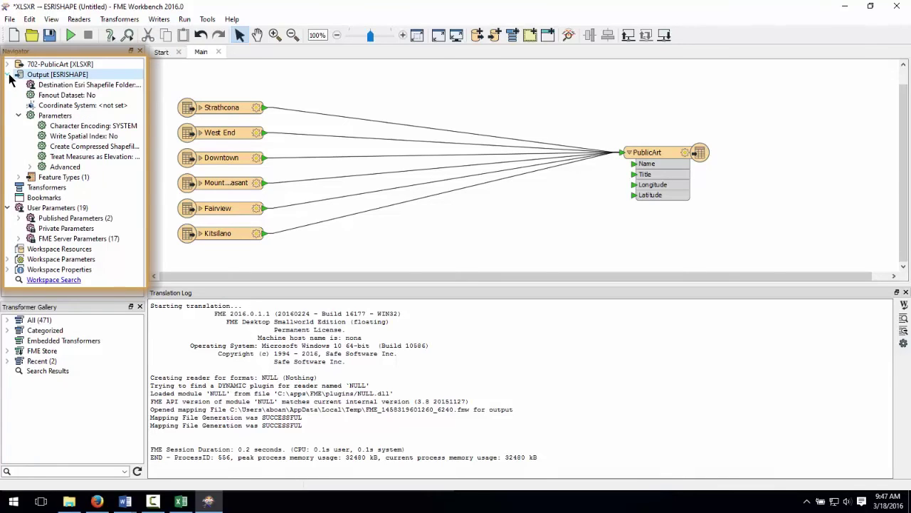
{"action": "left_click", "coordinate": [78, 105]}
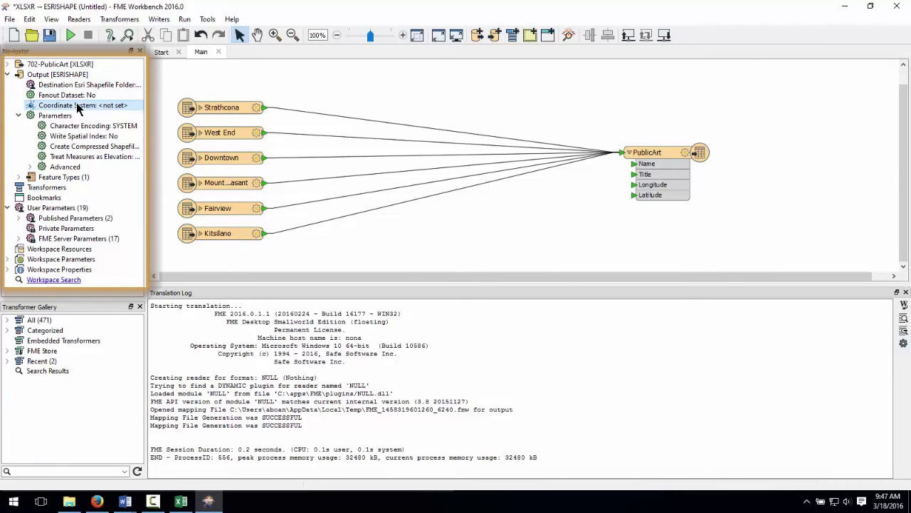
{"action": "double_click", "coordinate": [76, 105]}
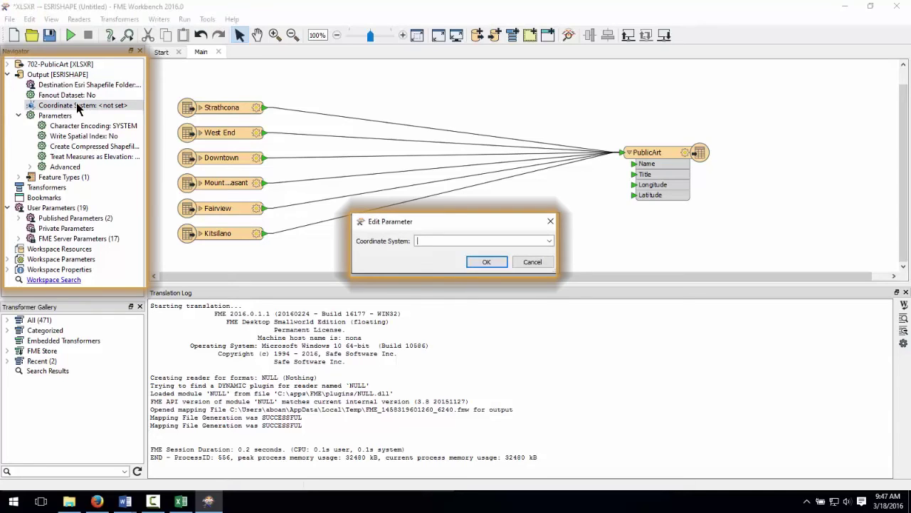
{"action": "type", "text": "LL84"}
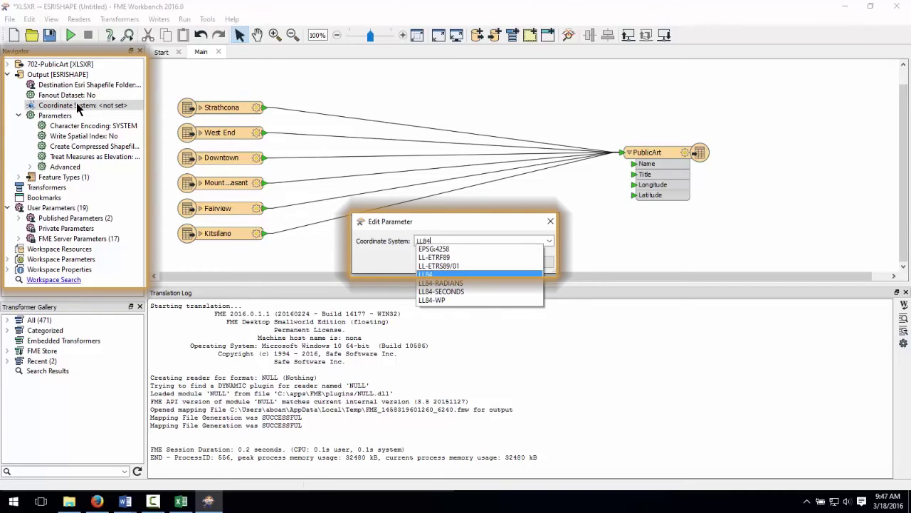
{"action": "key", "text": "Return"}
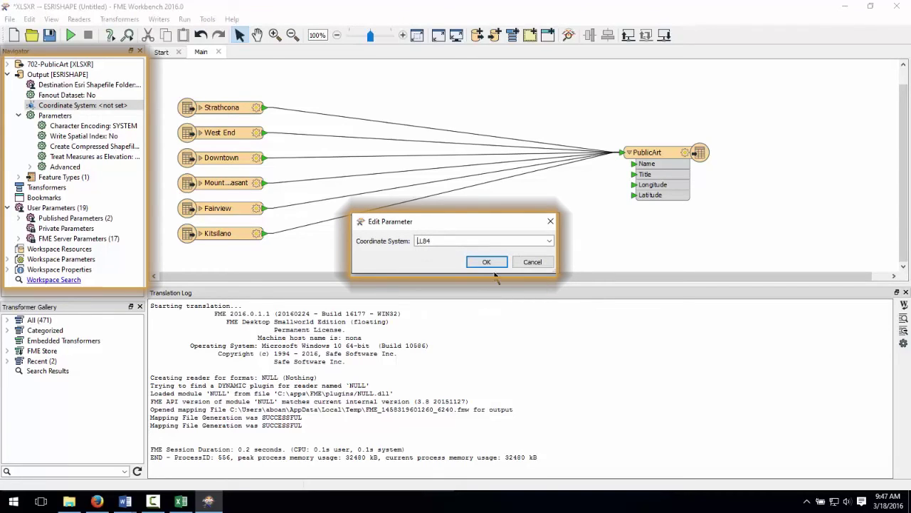
{"action": "left_click", "coordinate": [492, 262]}
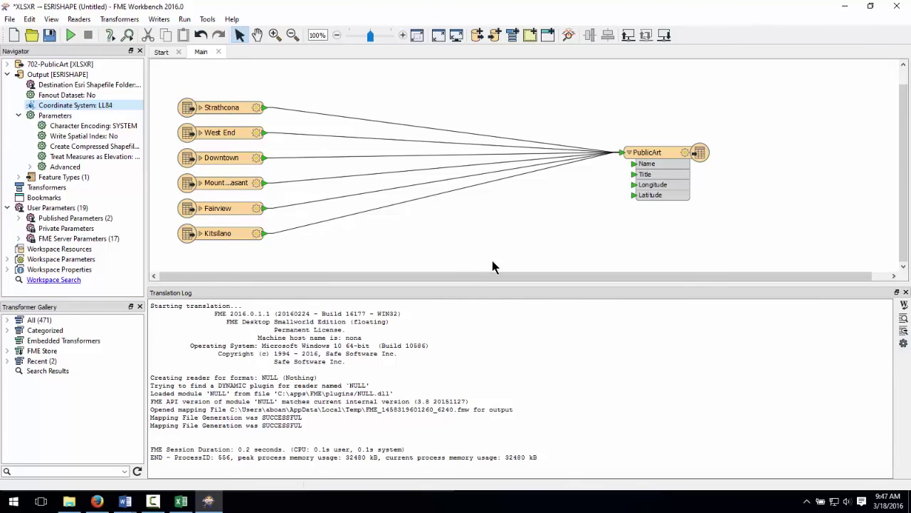
Run the translation writing 185 PublicArt features, then open the output in Data Inspector.
{"action": "left_click", "coordinate": [71, 36]}
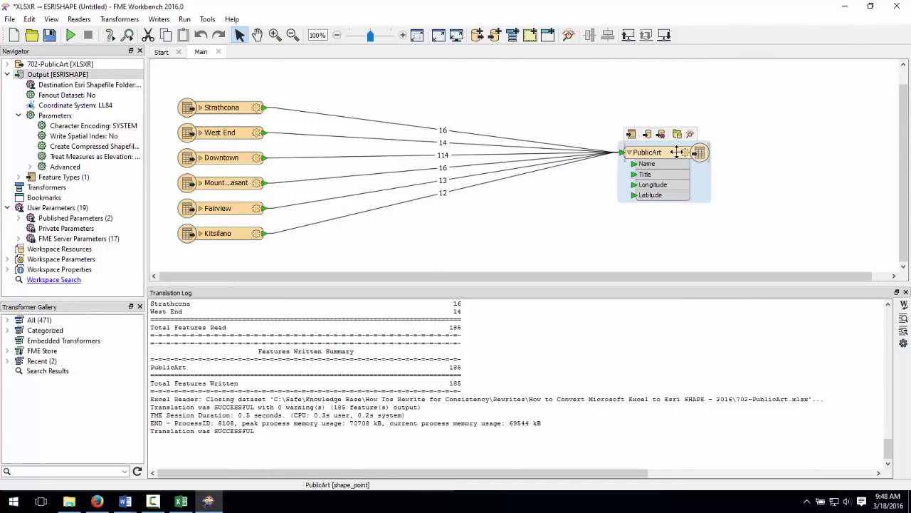
{"action": "right_click", "coordinate": [677, 152]}
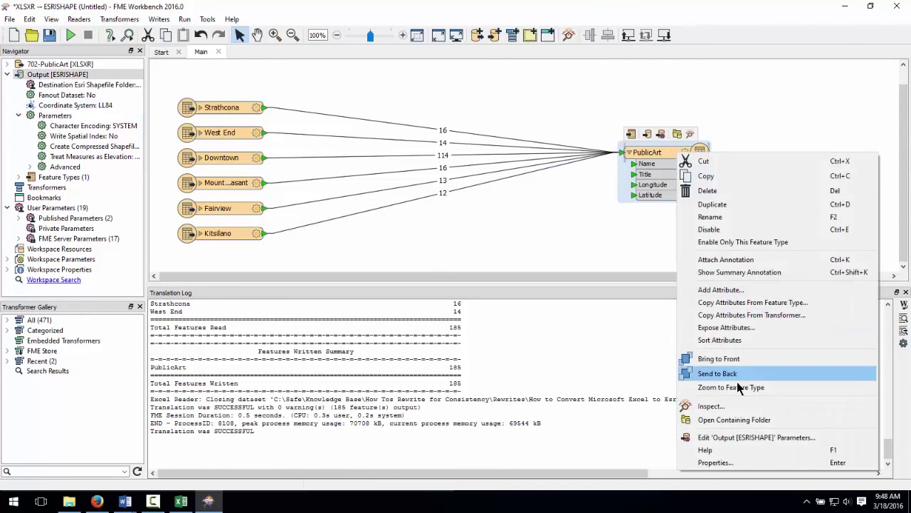
{"action": "left_click", "coordinate": [712, 406]}
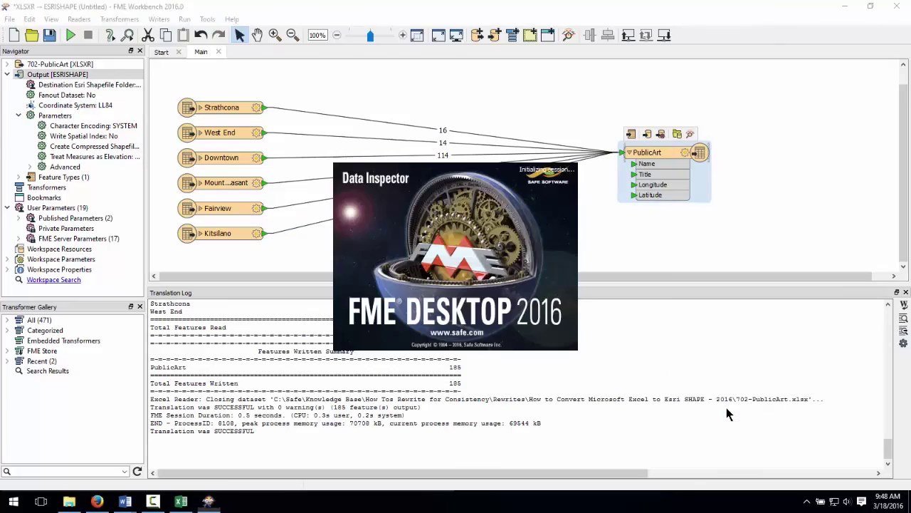